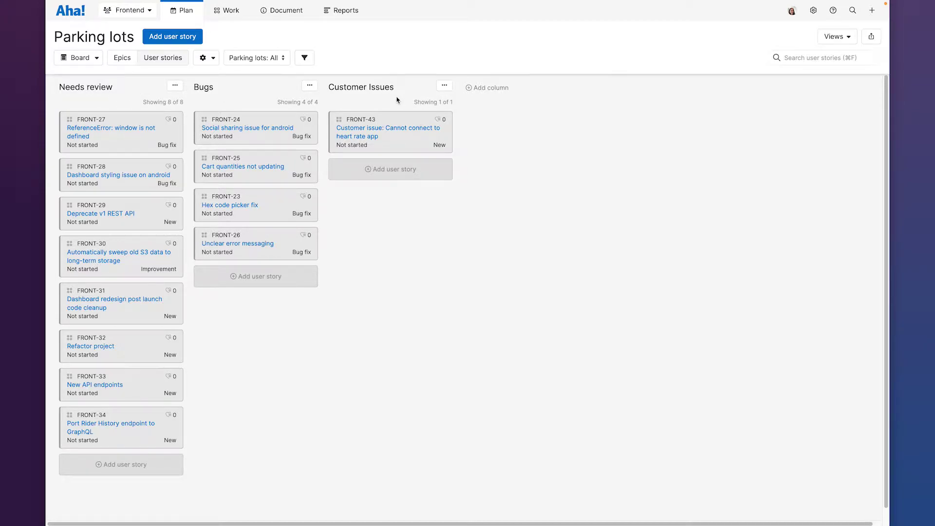
- Check FRONT-43's details, then move Hex code picker fix up to second in Bugs
click(406, 144)
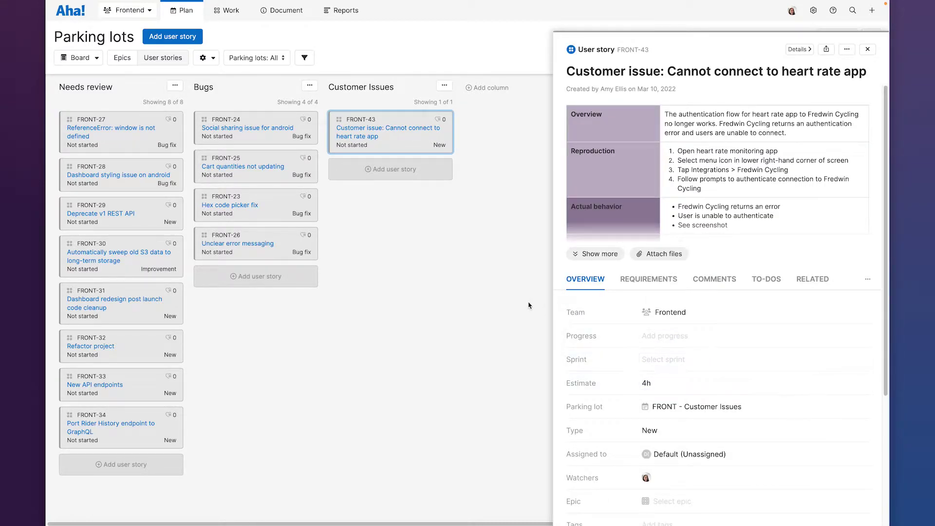
click(466, 277)
drag(261, 206, 266, 161)
- Peek at the Bugs parking lot actions and the epics view, returning to user stories
click(310, 86)
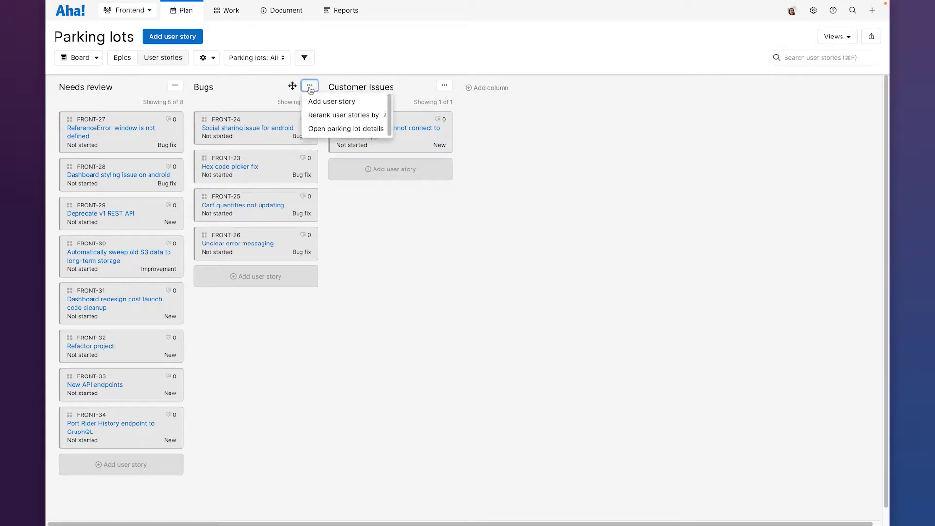
mouse_move(334, 117)
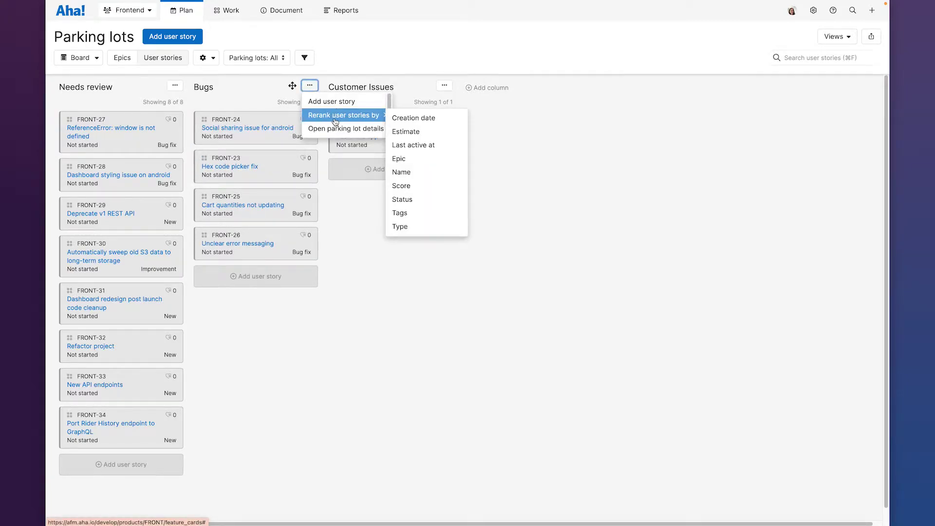
click(249, 102)
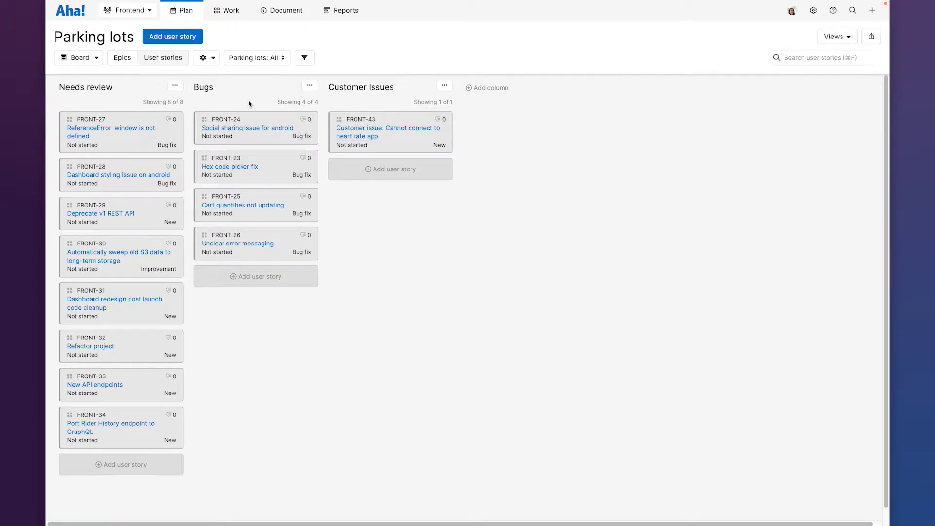
click(122, 65)
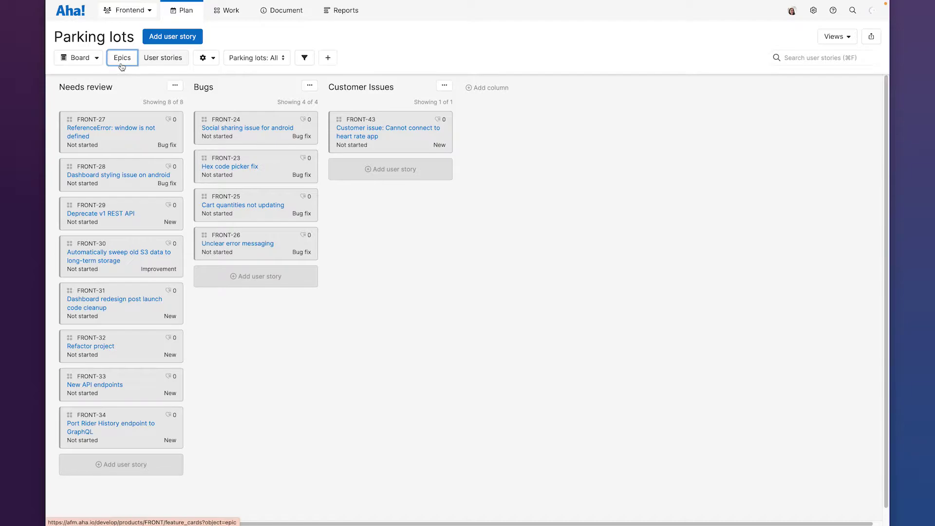
click(164, 58)
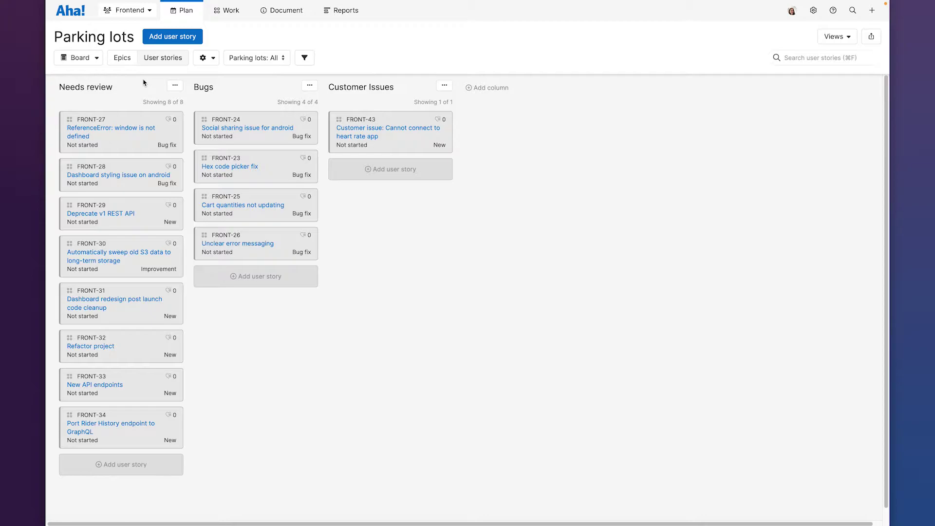
click(176, 11)
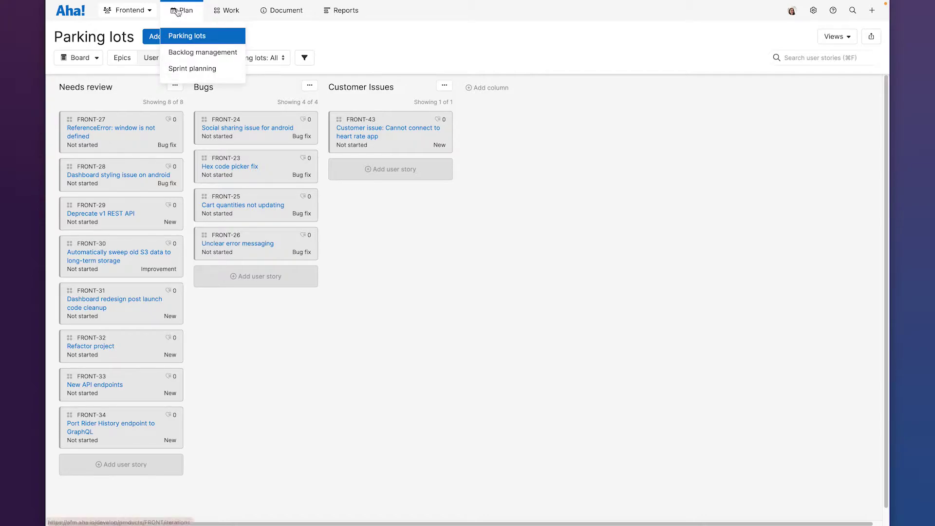
- Go to the Backlog management page from the Plan menu
click(199, 53)
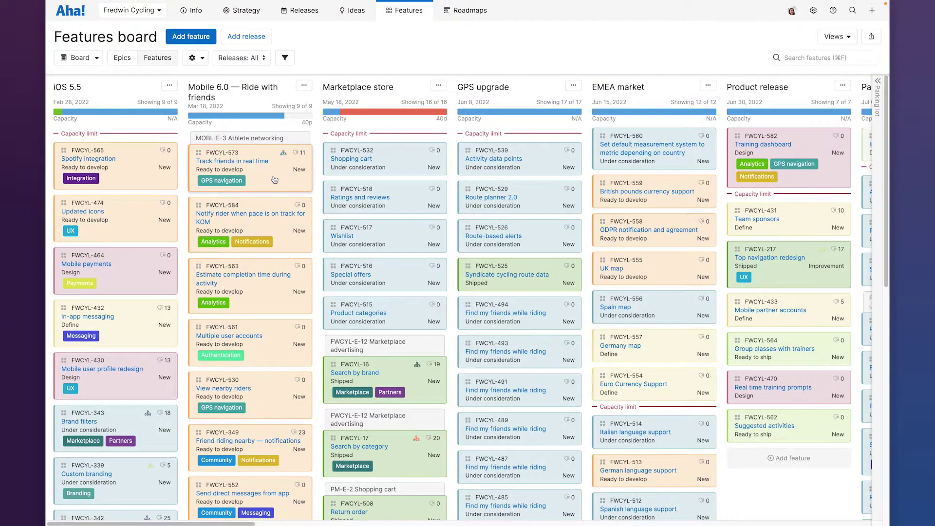
- Set the Team of feature FWCYL-573 Track friends in real time to Frontend
click(274, 180)
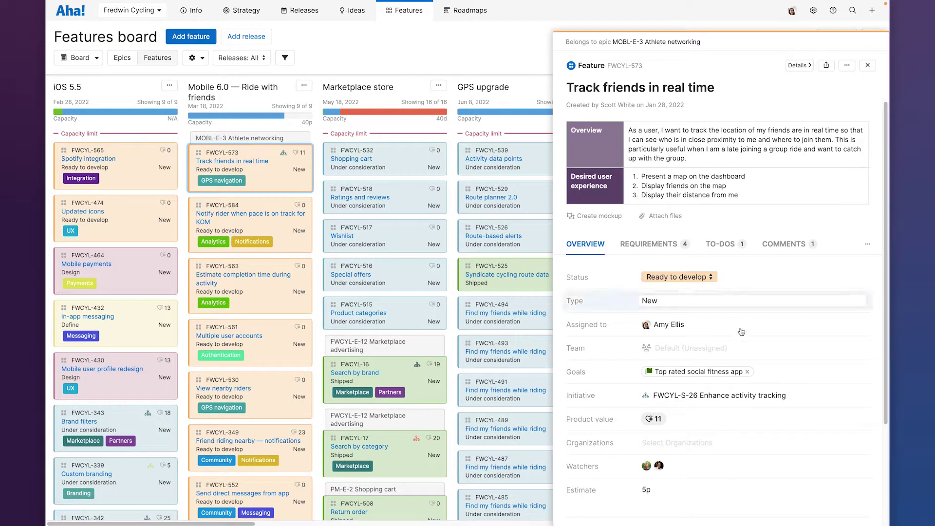
click(752, 349)
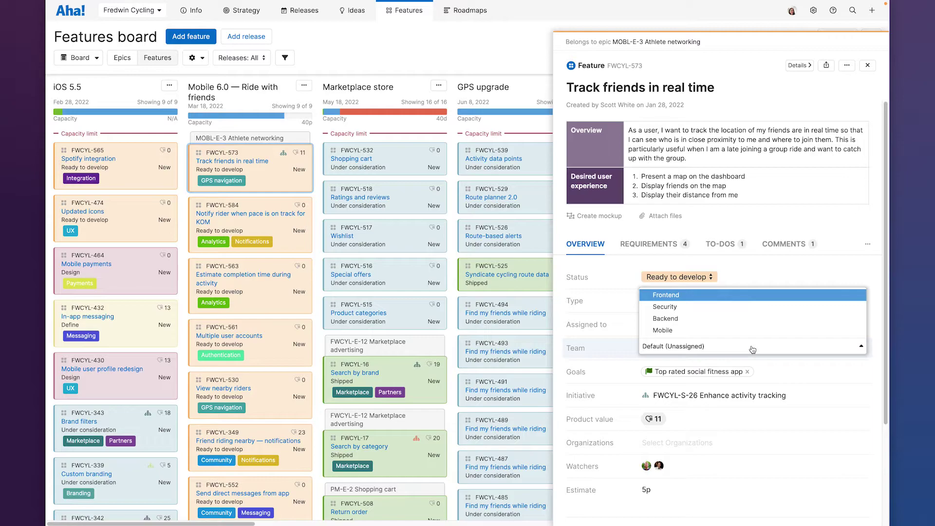
click(742, 295)
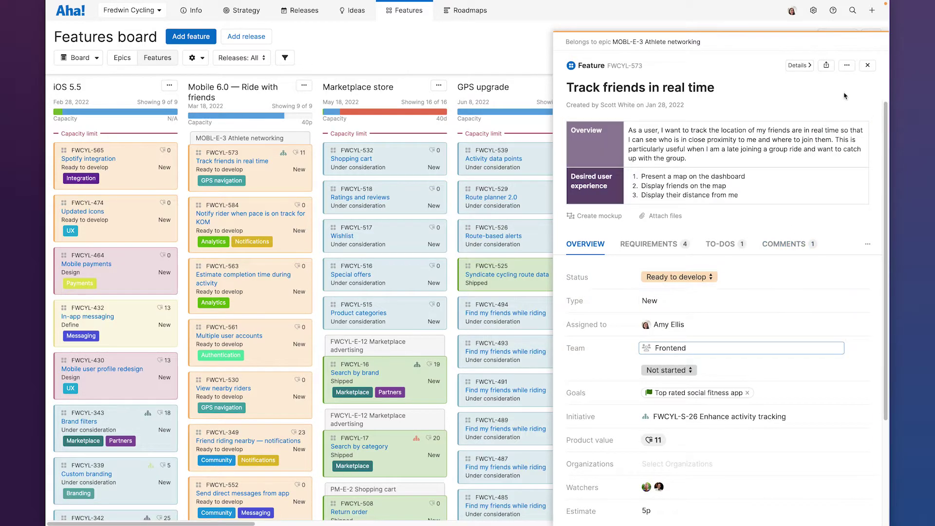
click(867, 65)
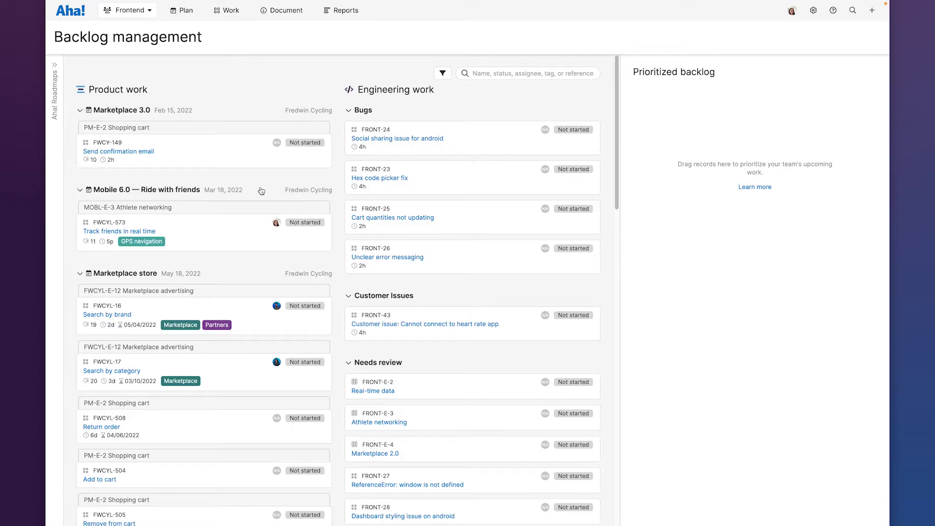
- Switch the record source panel from Aha! Roadmaps to Zendesk under More applications, then collapse it
click(55, 94)
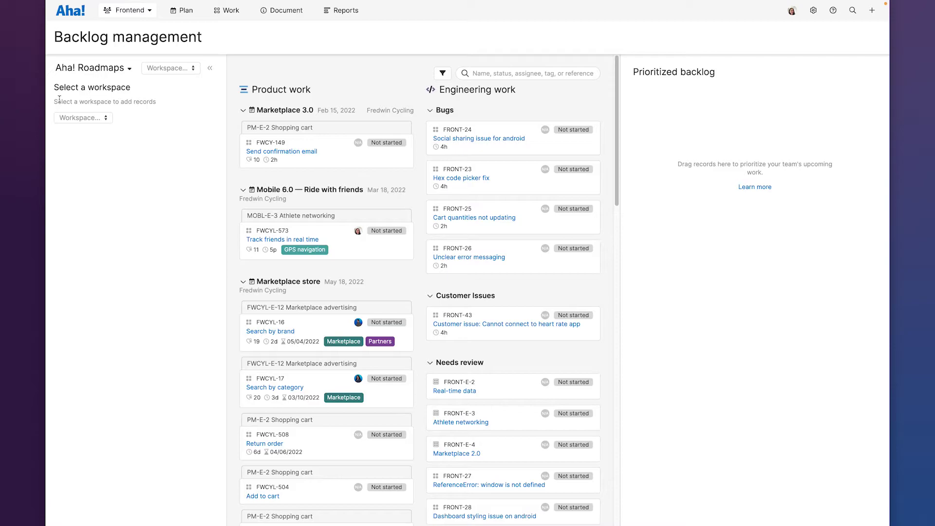
click(103, 118)
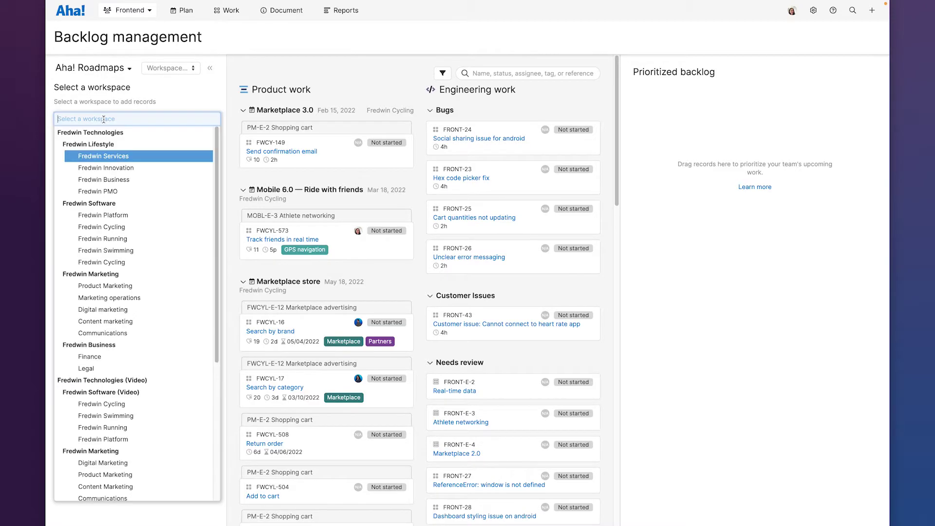
click(165, 100)
click(124, 71)
click(119, 112)
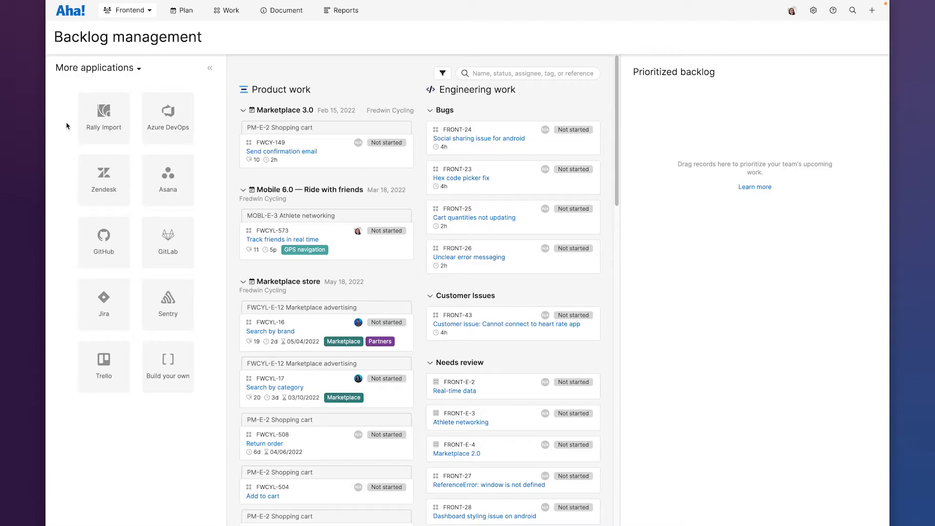
click(95, 169)
click(207, 71)
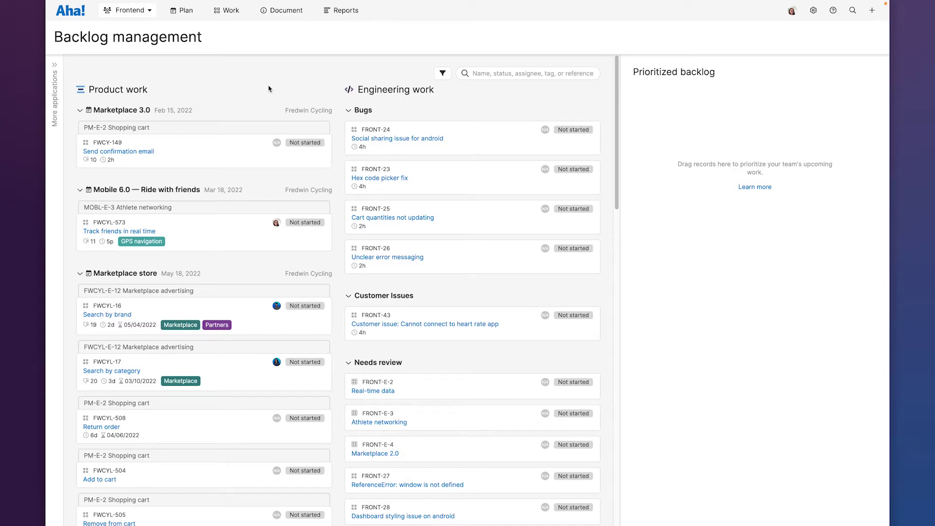
- Add Send confirmation email, Search by brand and Search by category to the Prioritized backlog, Search by category first
drag(271, 127, 680, 152)
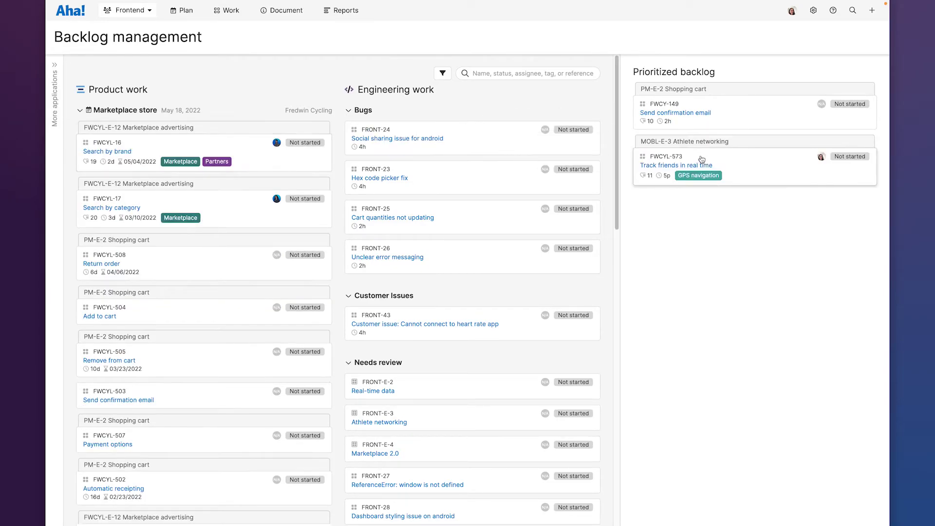
drag(231, 144, 762, 111)
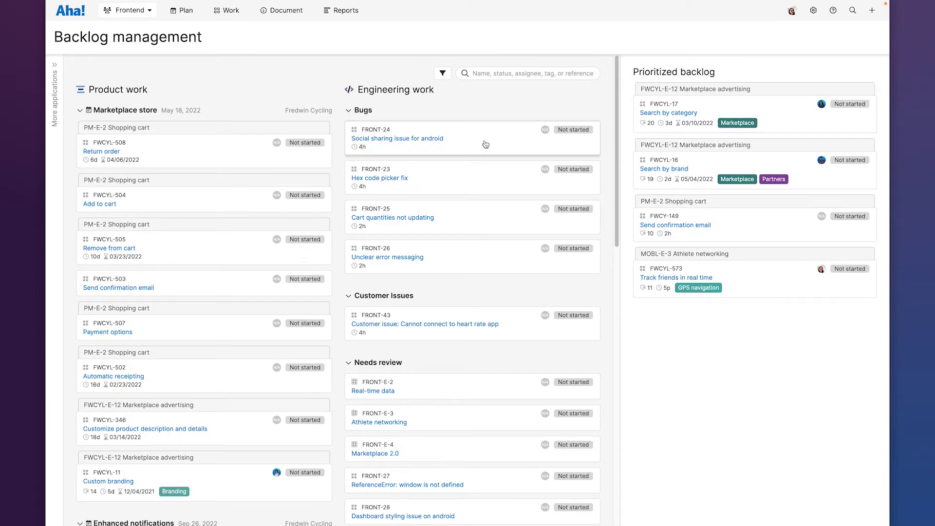
drag(484, 145, 759, 265)
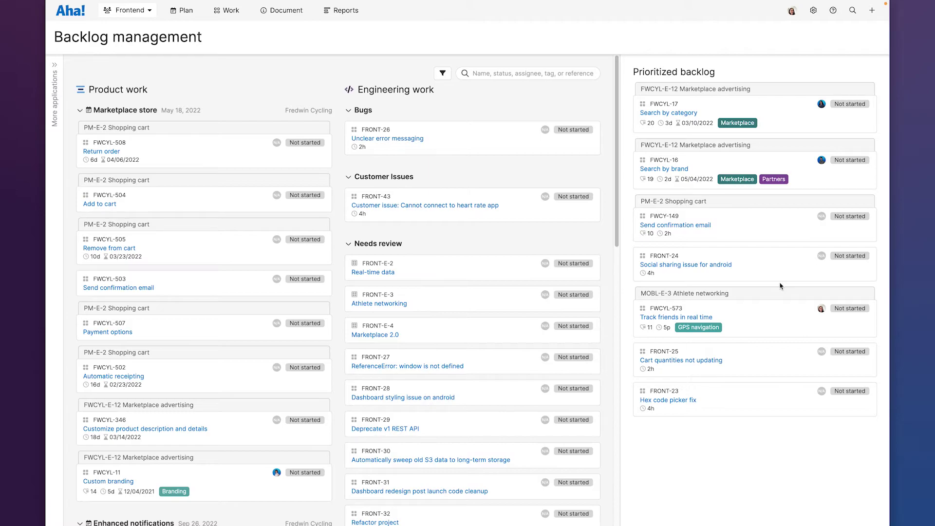
- Open Sprint planning and drag Search by category from the Prioritized backlog toward Sprint 9
click(183, 10)
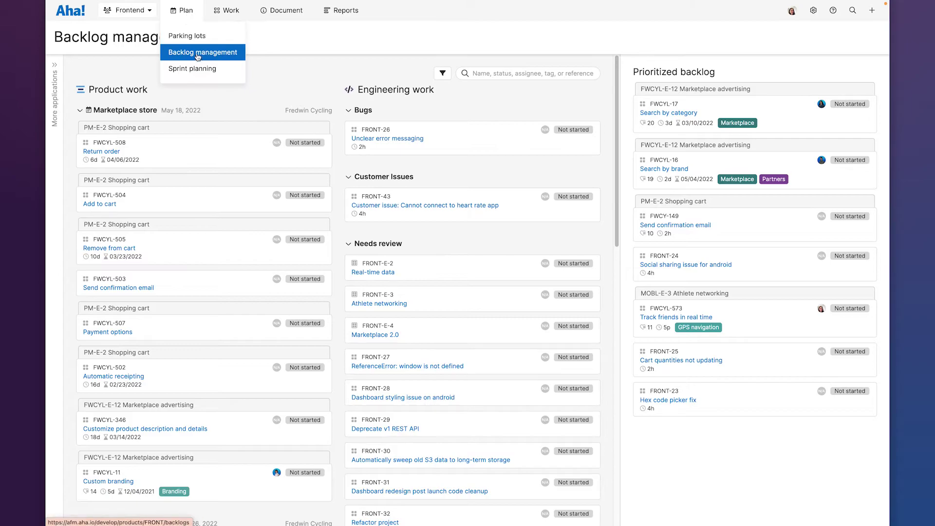
click(195, 68)
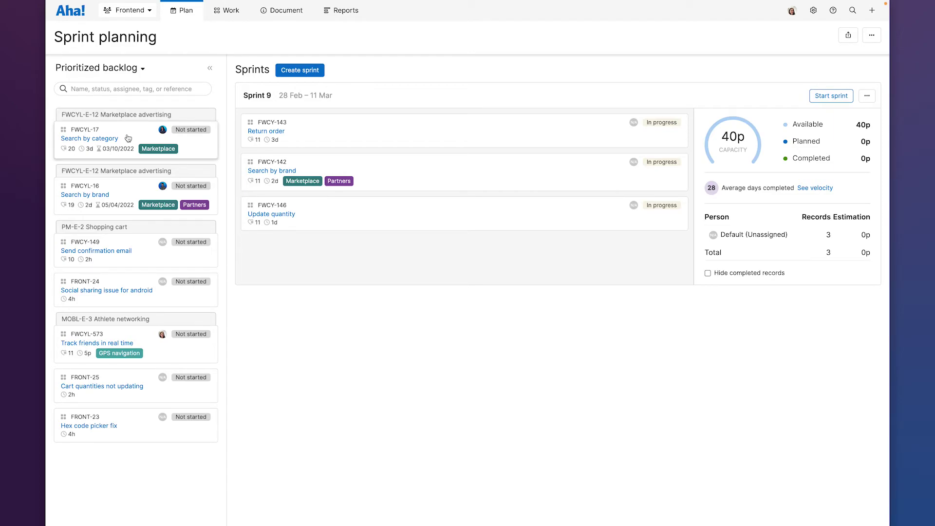
drag(130, 137, 125, 109)
- On the Frontend workflow board, move Search by category and Search by brand into Not started, then request expert help
mouse_move(226, 10)
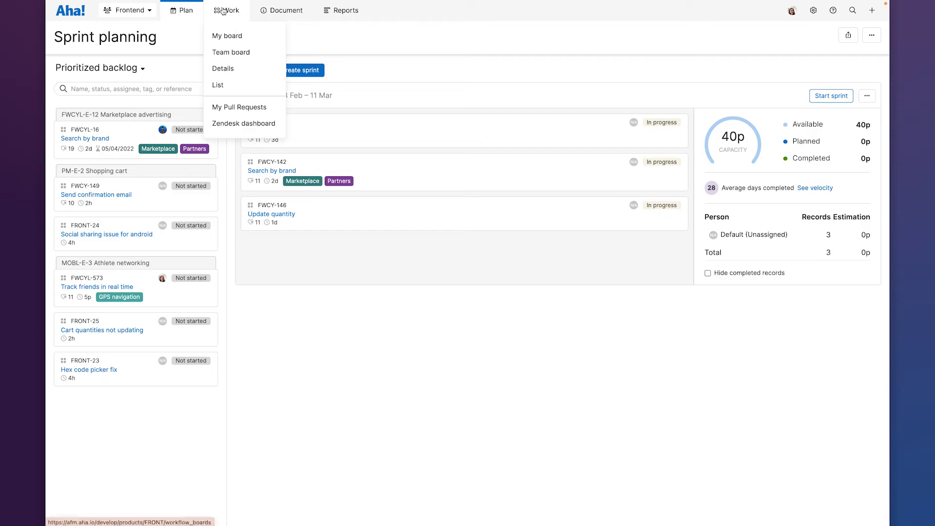
click(237, 52)
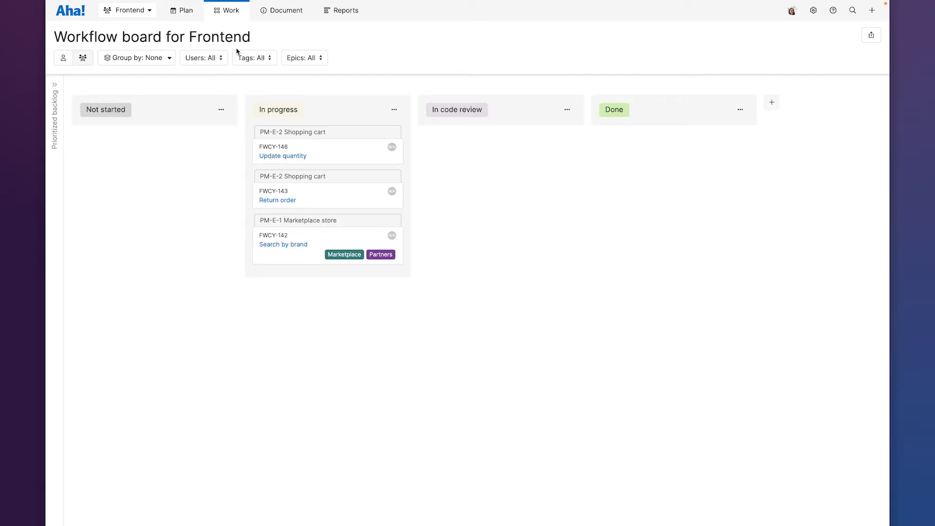
click(54, 87)
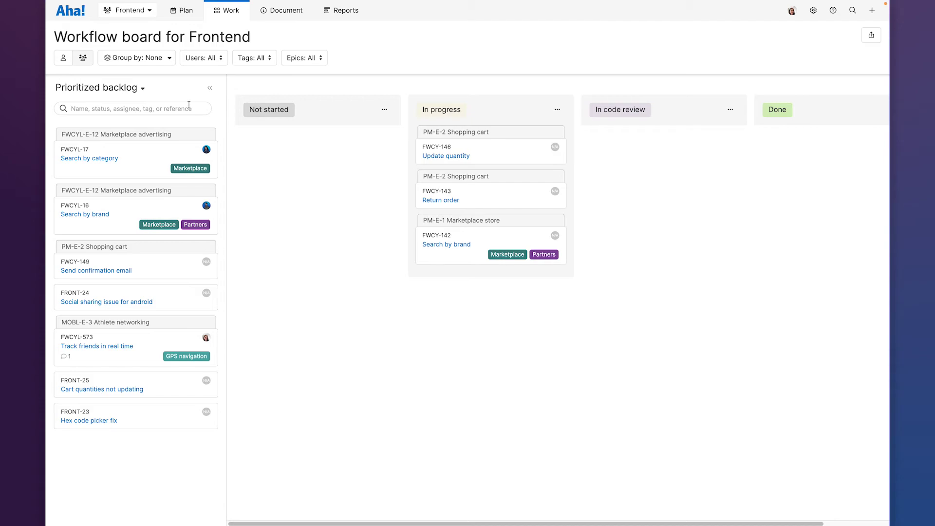
drag(119, 163, 302, 167)
drag(124, 156, 256, 201)
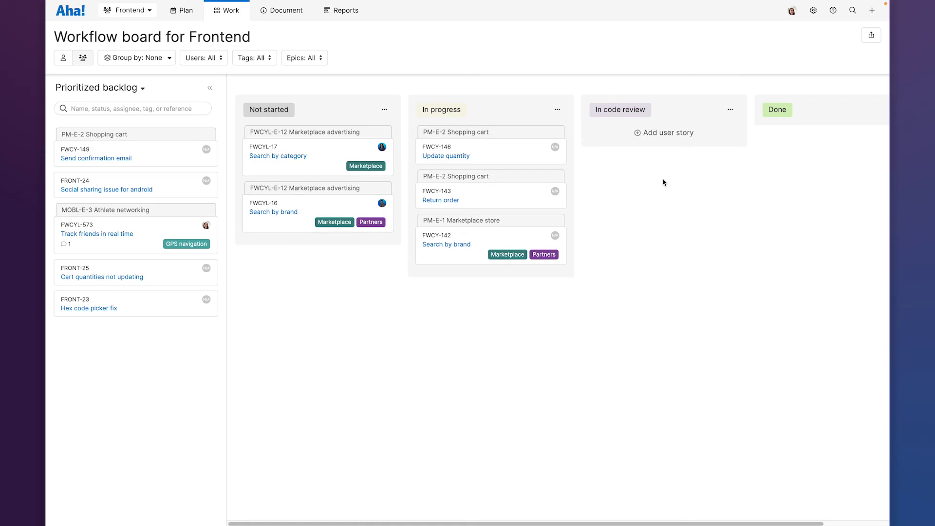
click(830, 11)
click(803, 82)
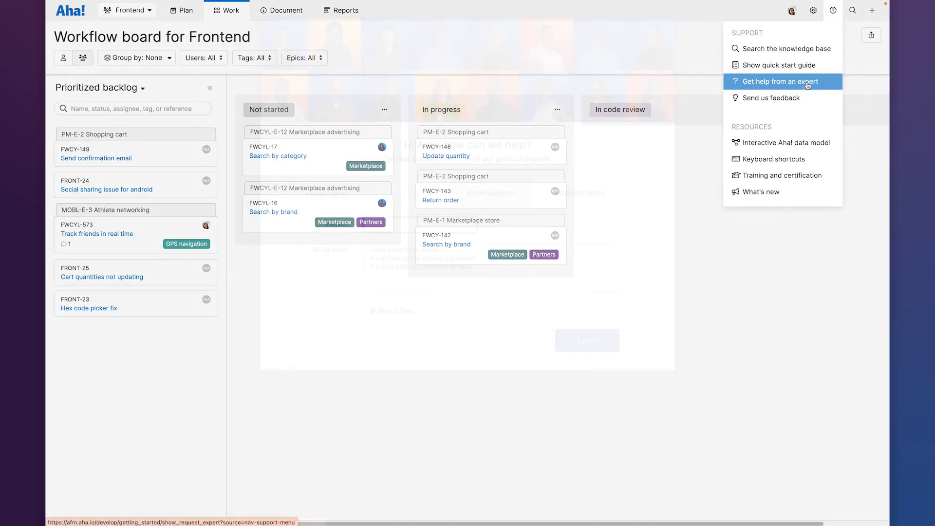